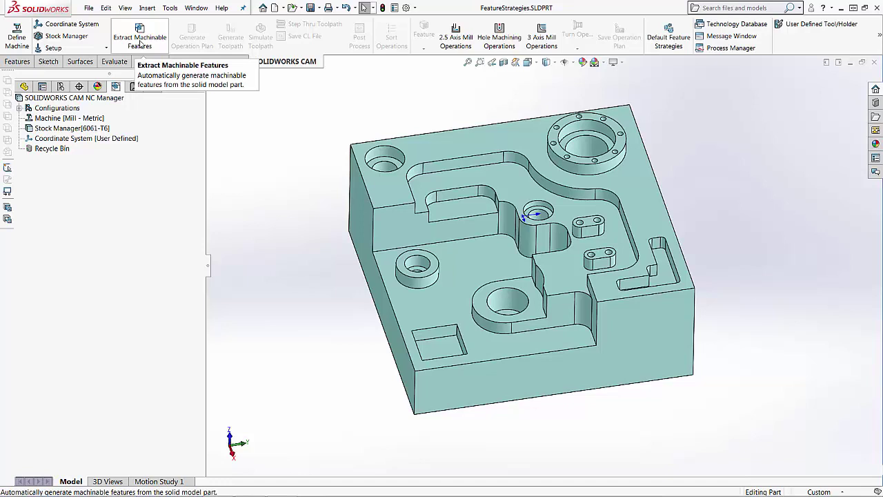
Extract machinable features into Mill Part Setup1, then select Circular Pocket1 to check its strategy.
left_click(140, 44)
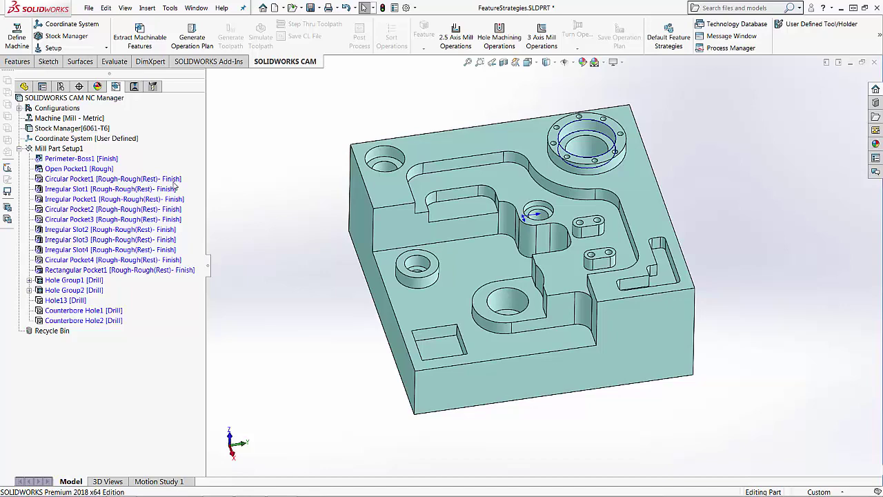
left_click(115, 177)
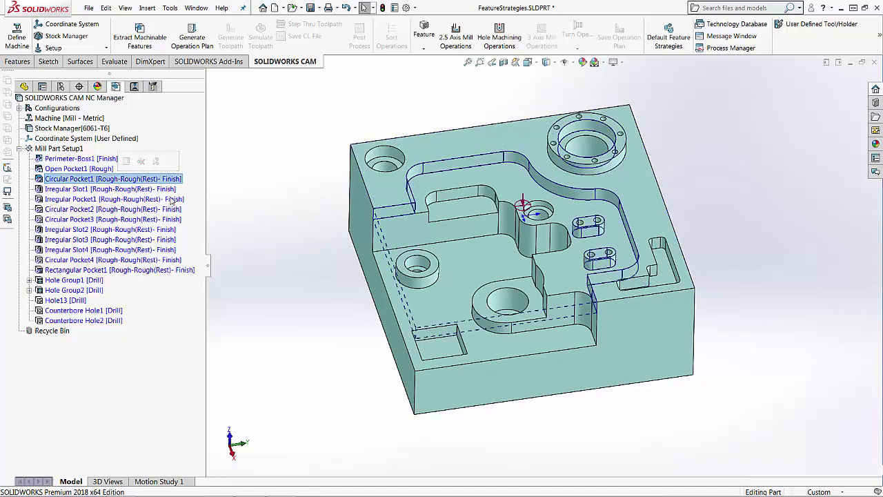
right_click(129, 181)
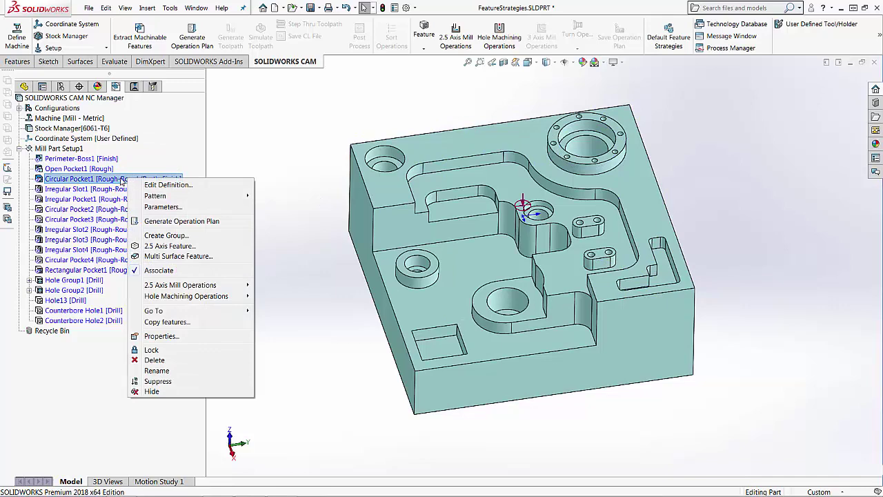
left_click(119, 180)
right_click(158, 181)
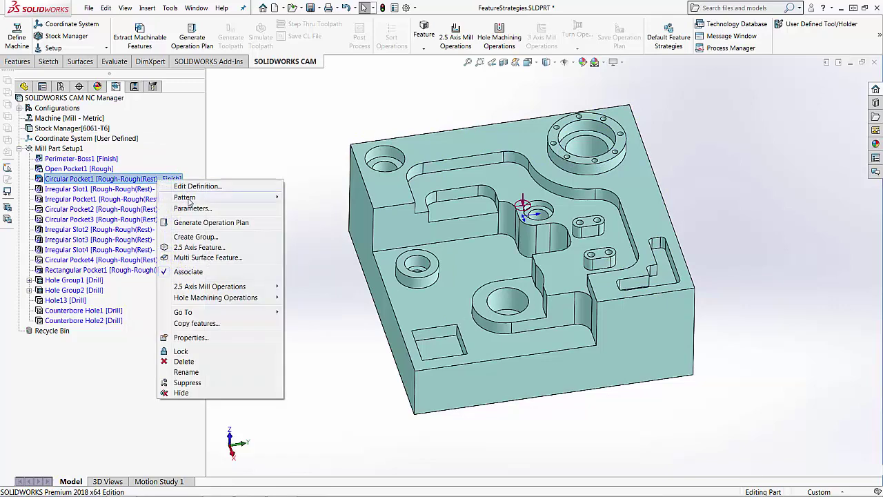
left_click(189, 209)
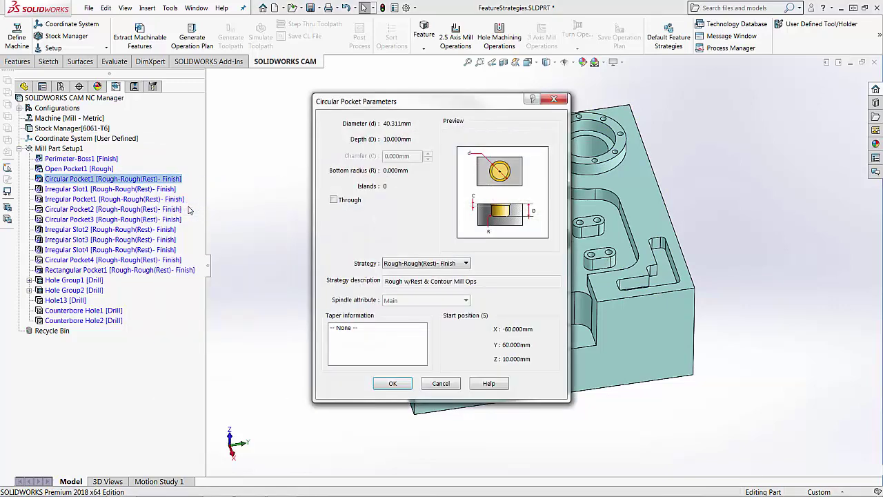
left_click(436, 264)
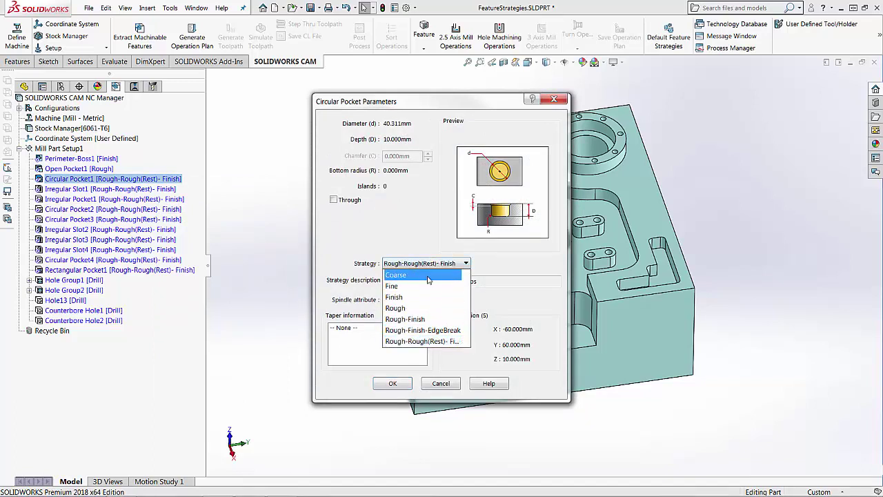
left_click(427, 301)
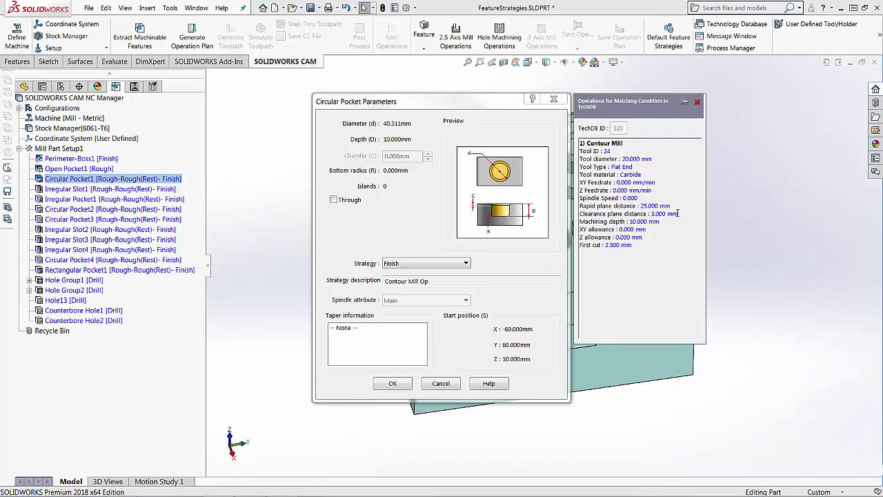
left_click(448, 264)
left_click(442, 344)
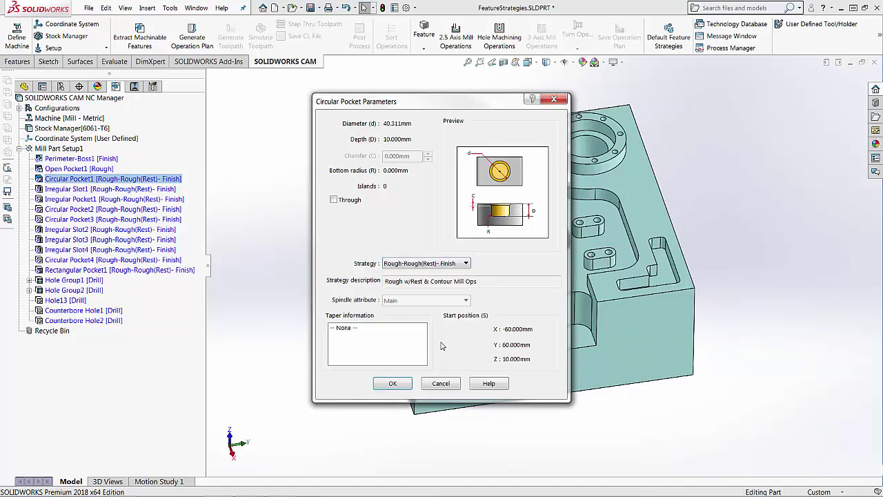
scroll(698, 234, "down", 3)
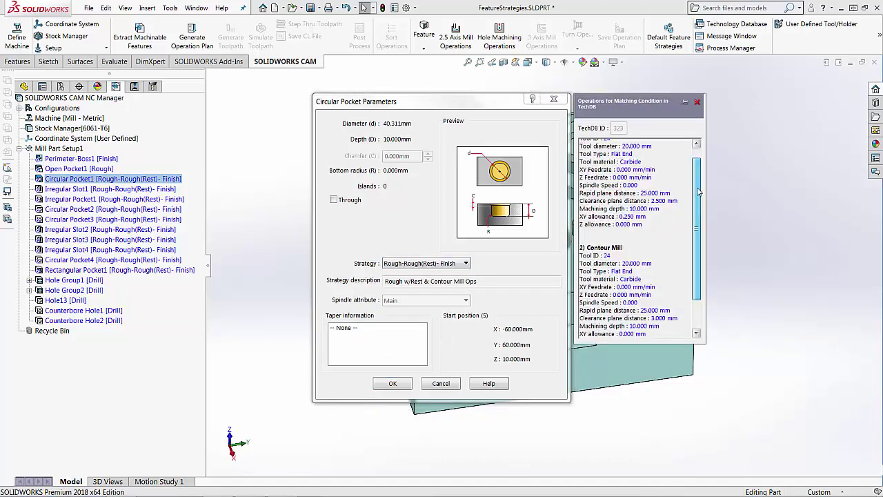
scroll(703, 200, "up", 3)
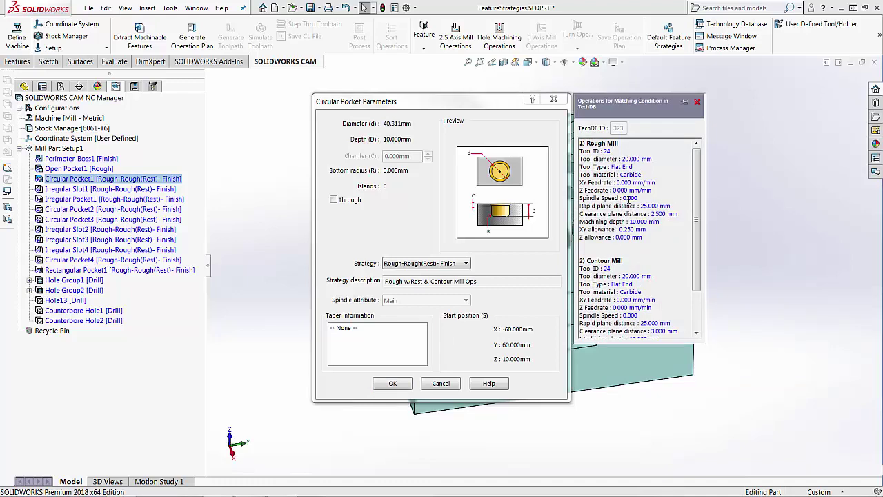
left_click(442, 383)
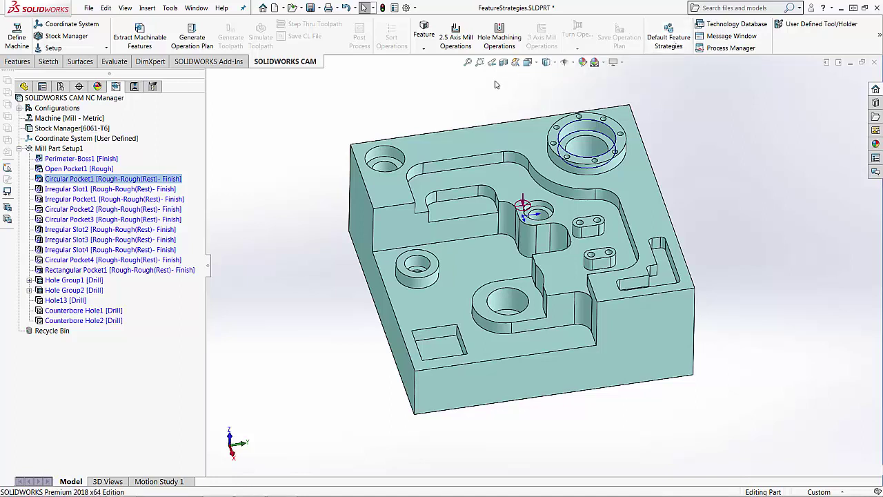
Show the Tools > SOLIDWORKS CAM submenu with the technology database and strategy commands.
left_click(170, 9)
mouse_move(193, 56)
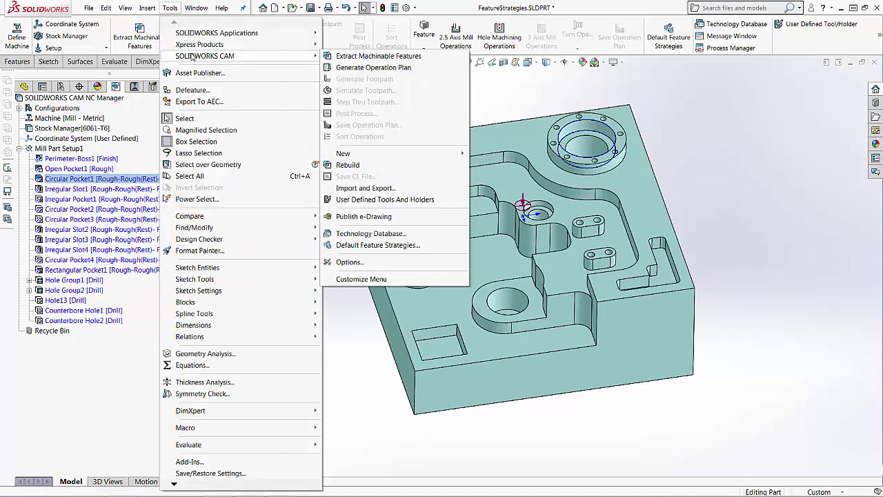
In Default Feature Strategies, set Rectangular Pocket and Circular Pocket to Rough-Finish and apply.
left_click(367, 245)
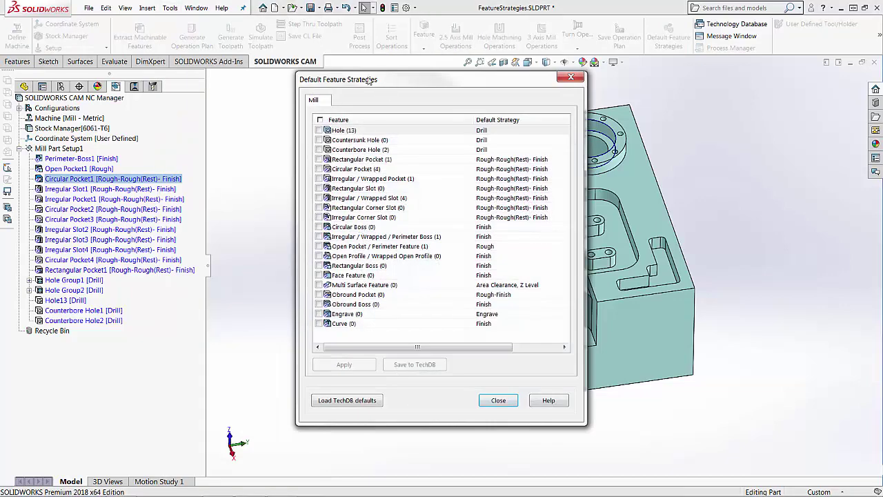
left_click_drag(370, 80, 298, 46)
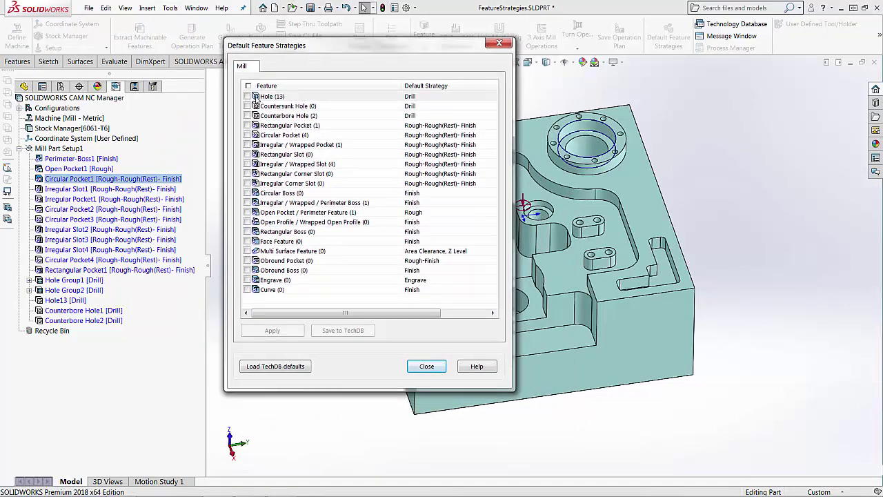
left_click(462, 129)
left_click(462, 129)
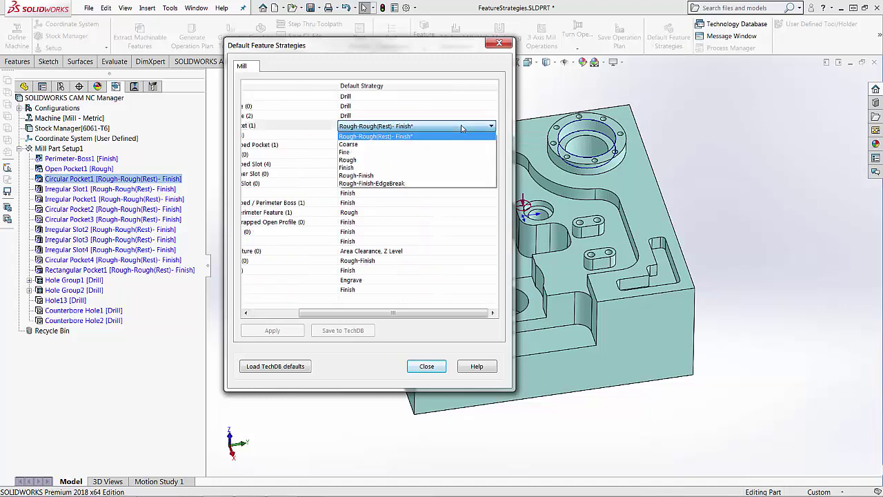
left_click(405, 177)
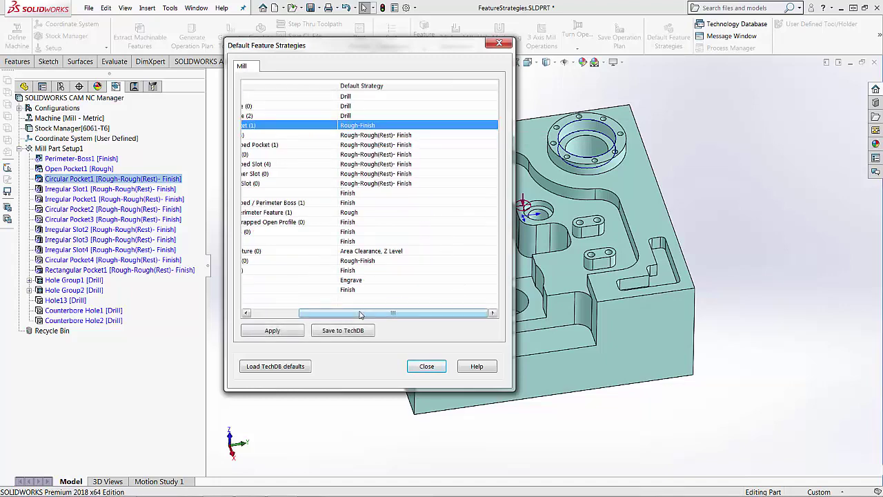
left_click_drag(359, 314, 304, 319)
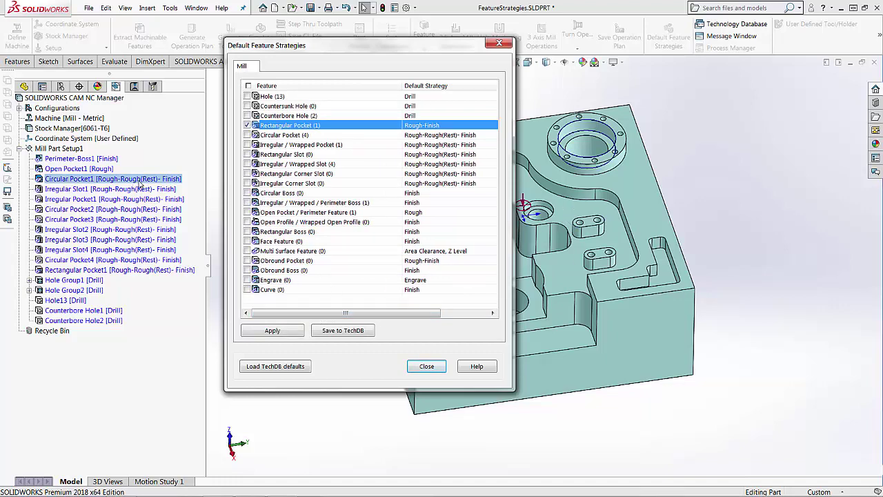
left_click(453, 136)
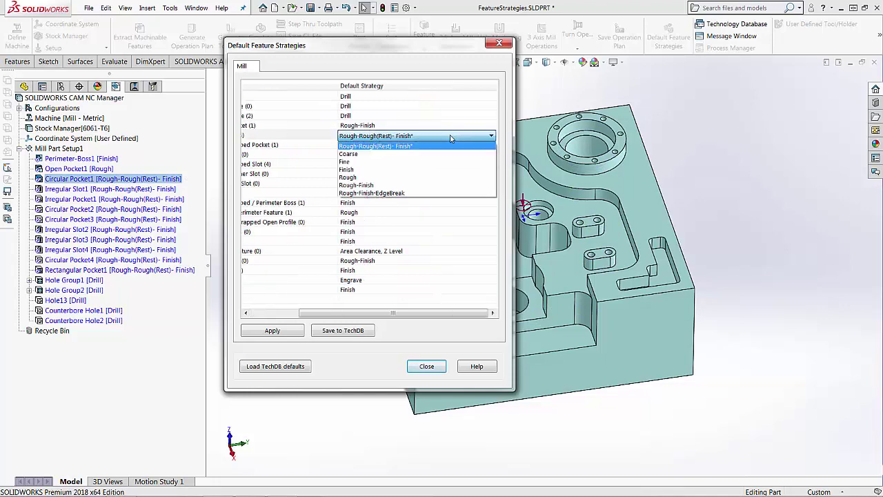
left_click(368, 185)
left_click_drag(400, 312, 353, 314)
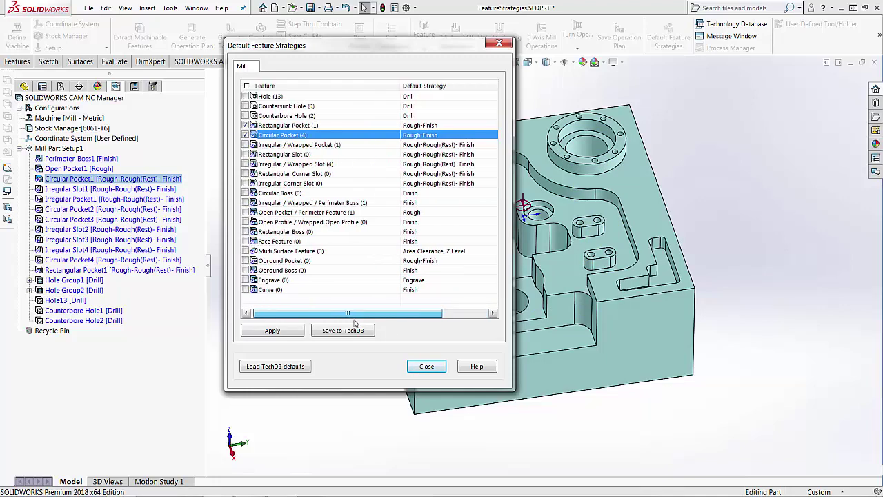
left_click(280, 332)
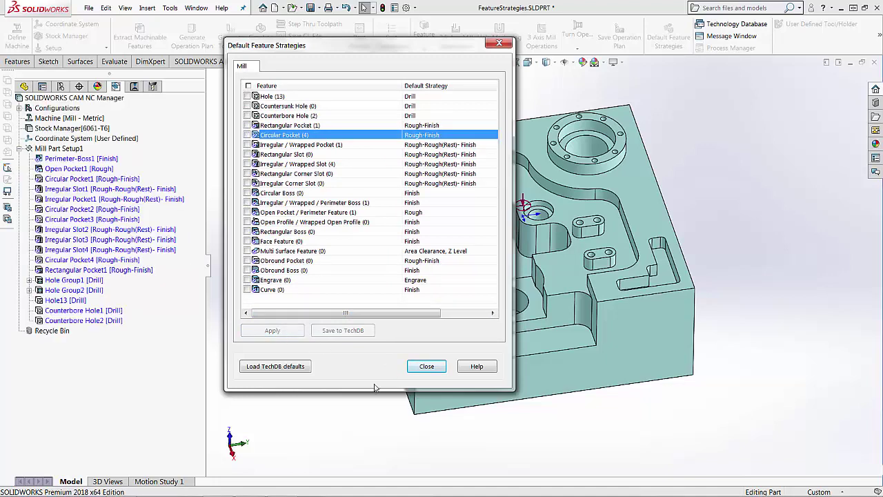
Close the Default Feature Strategies dialog, returning to the updated feature list.
left_click(416, 368)
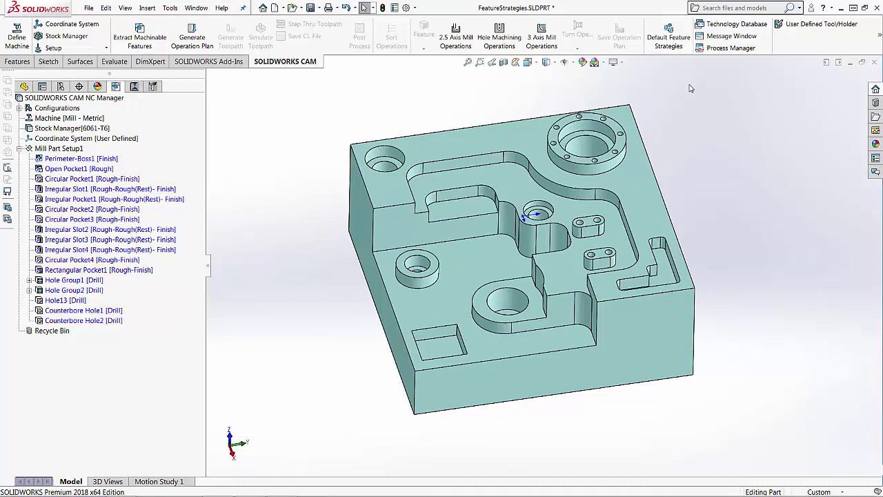
Reopen Default Feature Strategies from the ribbon and confirm Rough-Finish for Rectangular Pocket.
left_click(667, 43)
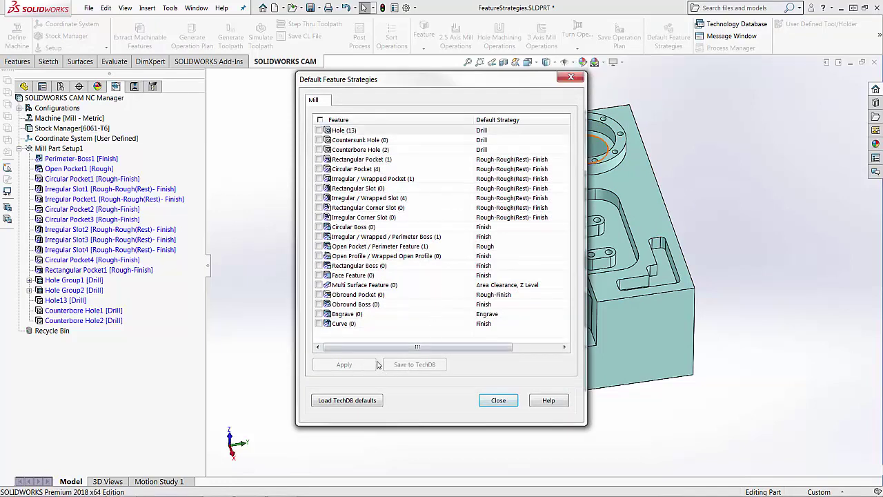
left_click(507, 160)
left_click(506, 160)
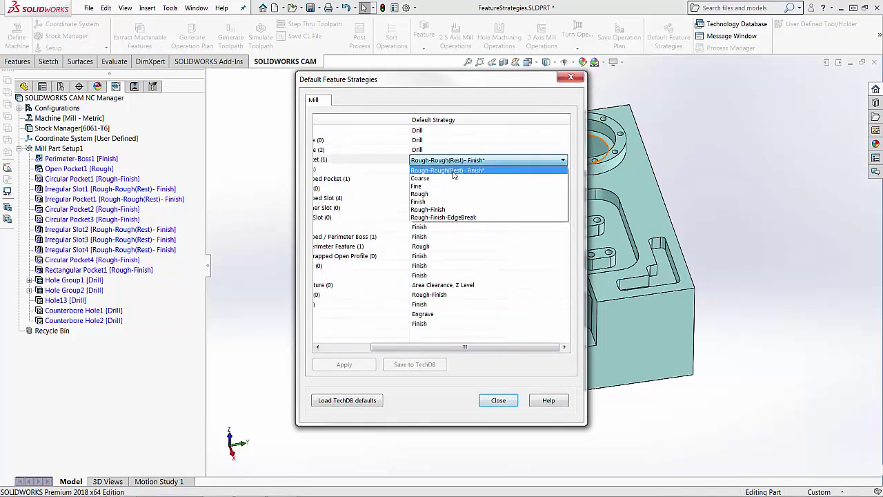
left_click(438, 211)
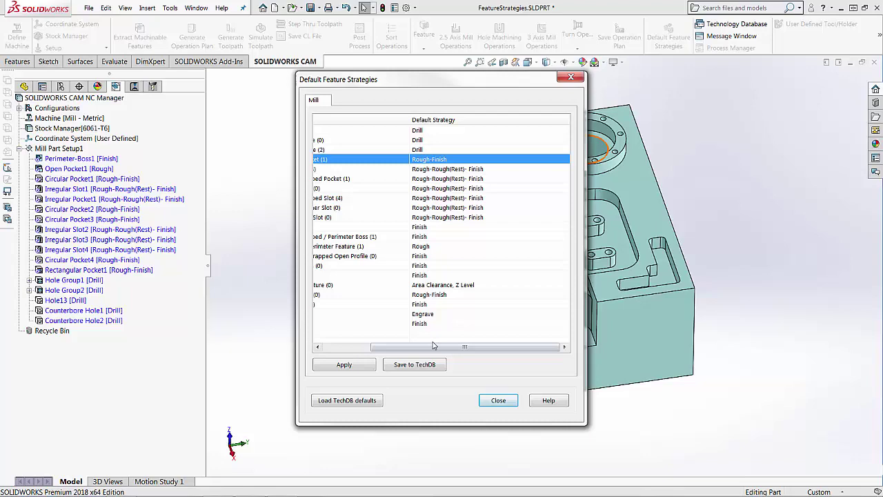
left_click(358, 347)
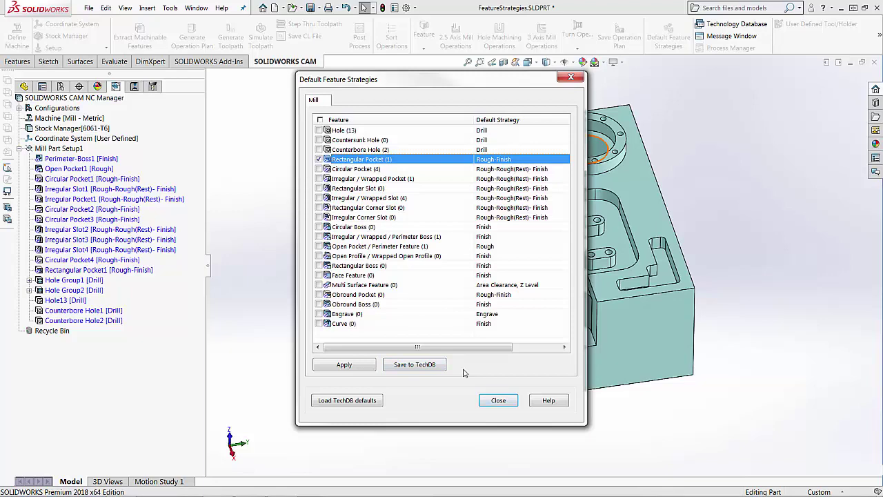
Close the Default Feature Strategies window, keeping the pockets on Rough-Finish.
left_click(498, 400)
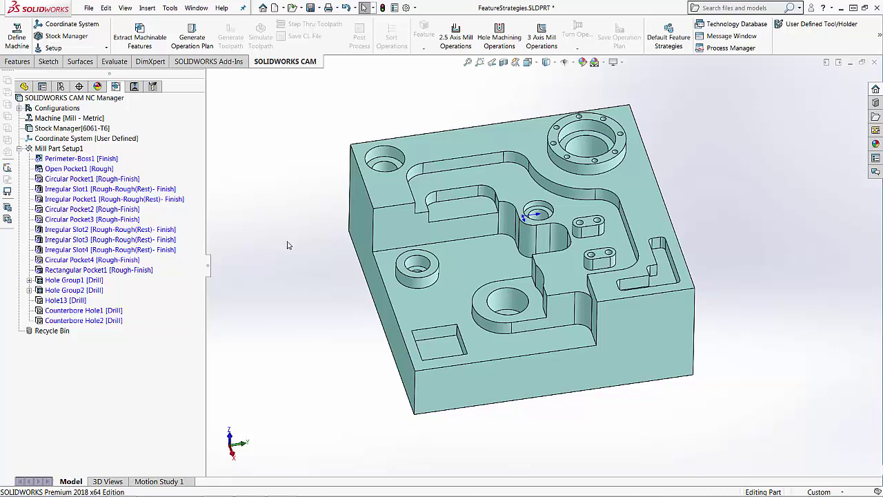